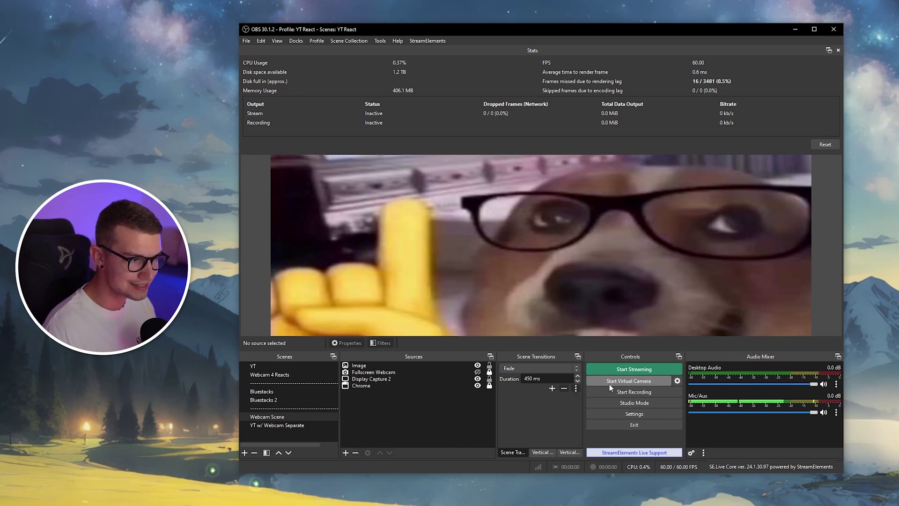
Step: Start the OBS virtual camera and bring Discord to the front
left_click(640, 383)
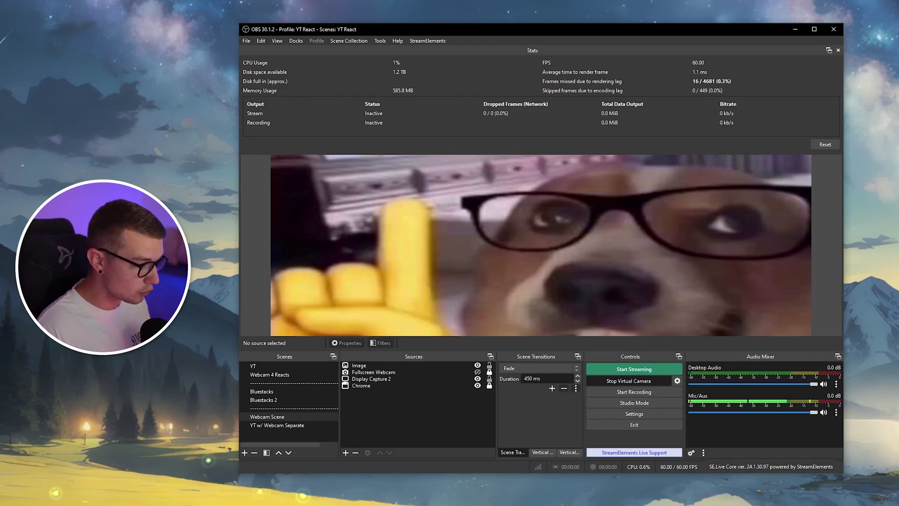
key("alt+Tab")
Step: In Discord's Voice & Video settings, choose OBS Virtual Camera and start a test preview
left_click(316, 428)
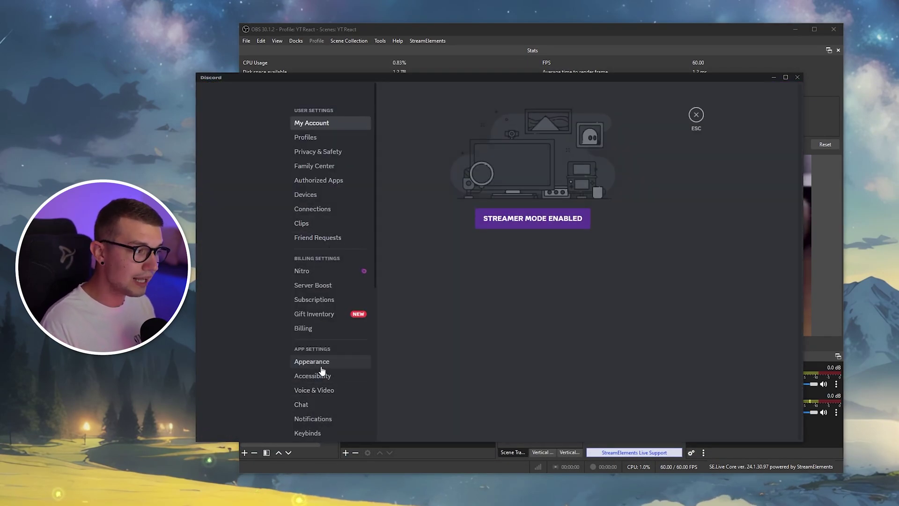
scroll(315, 359, "down", 1)
left_click(307, 349)
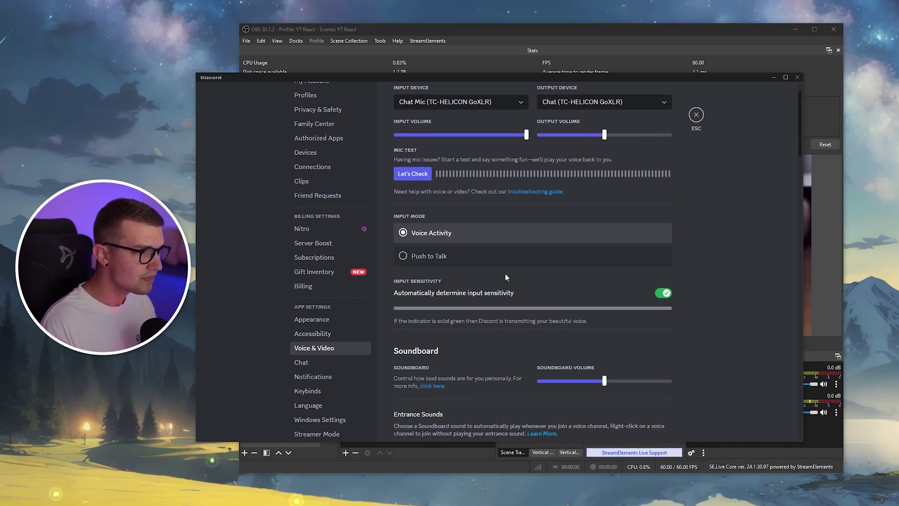
scroll(560, 278, "down", 3)
scroll(593, 275, "down", 2)
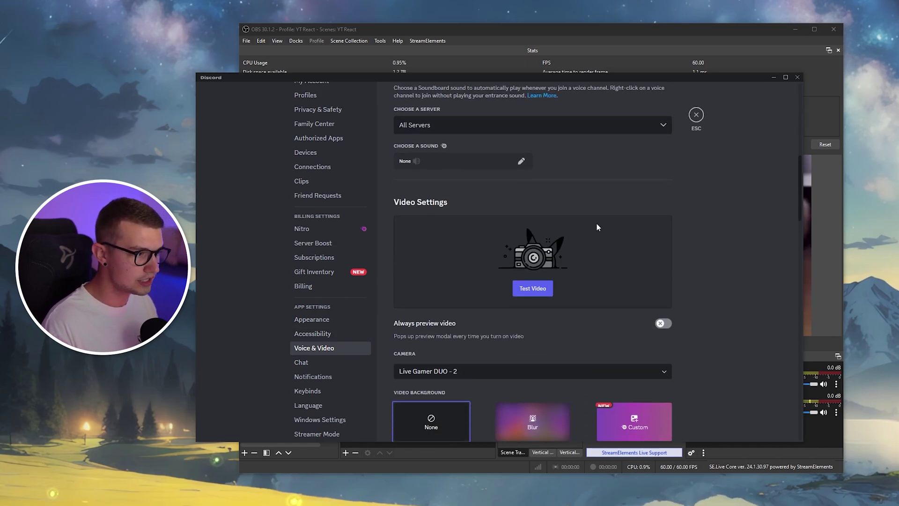
scroll(703, 255, "down", 2)
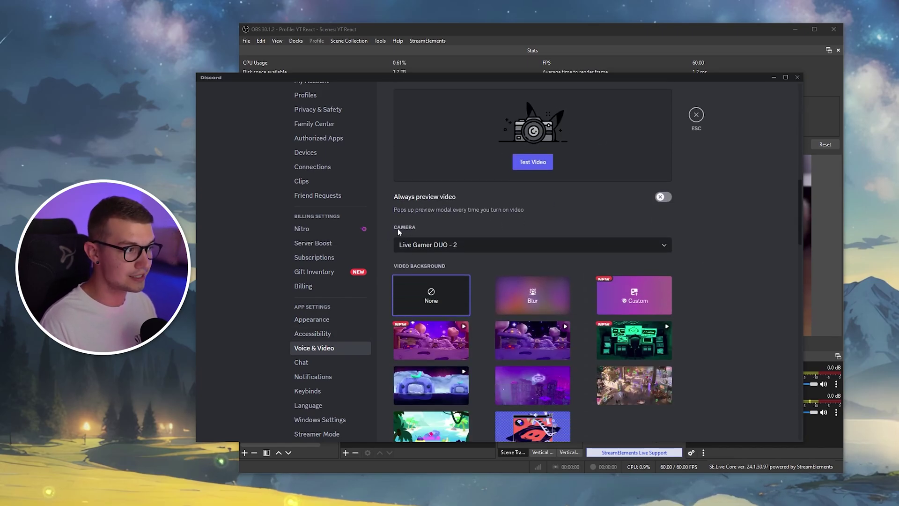
left_click(410, 248)
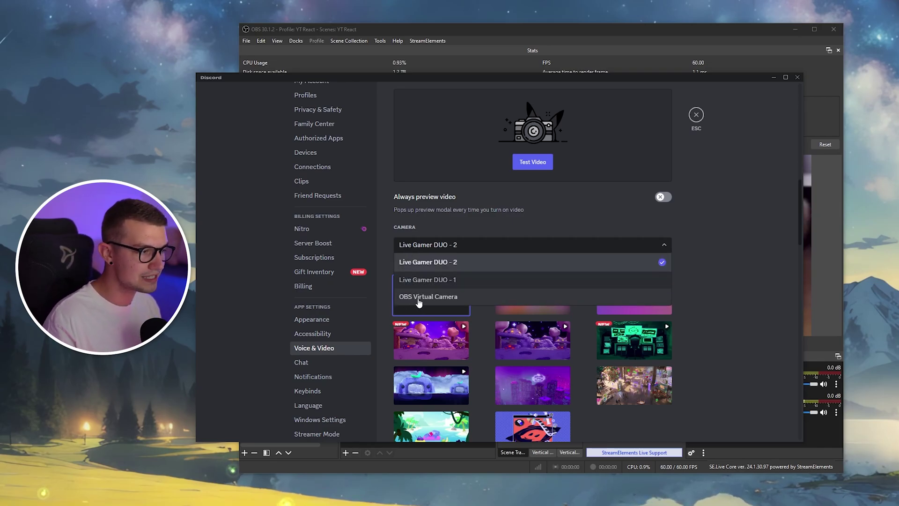
left_click(443, 296)
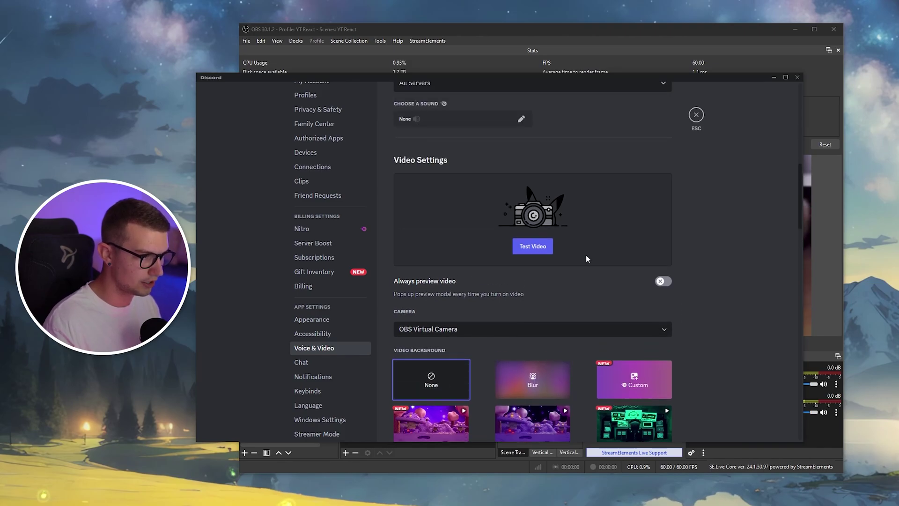
left_click(540, 243)
left_click(437, 336)
left_click(449, 362)
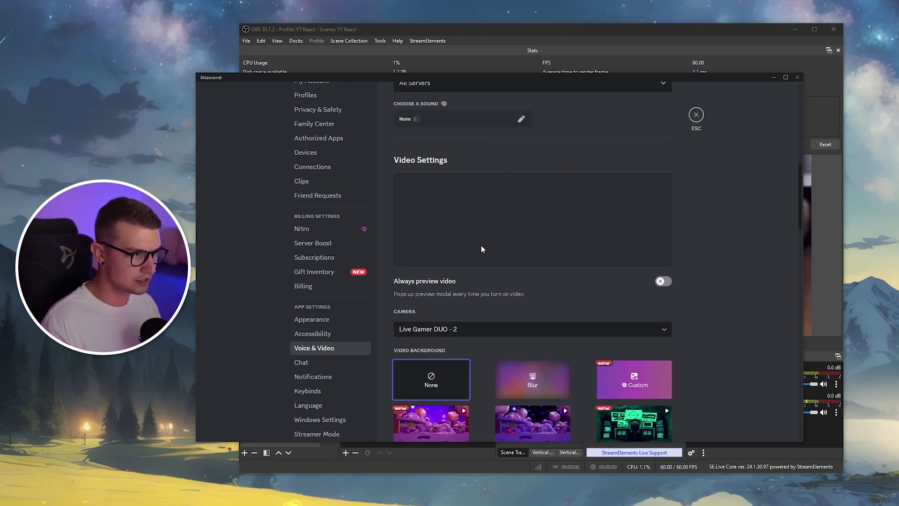
Step: Reselect OBS Virtual Camera, then hide the dog Image source in OBS to reveal the webcam
left_click(412, 328)
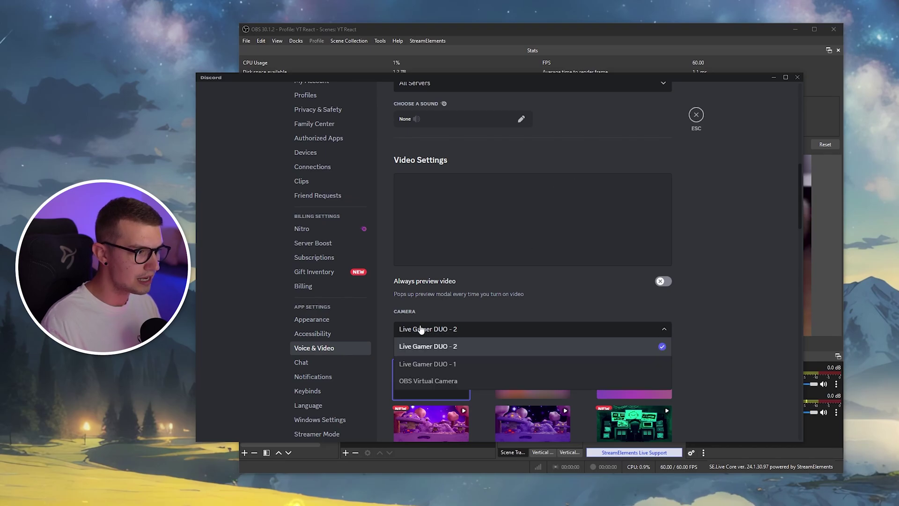
left_click(411, 381)
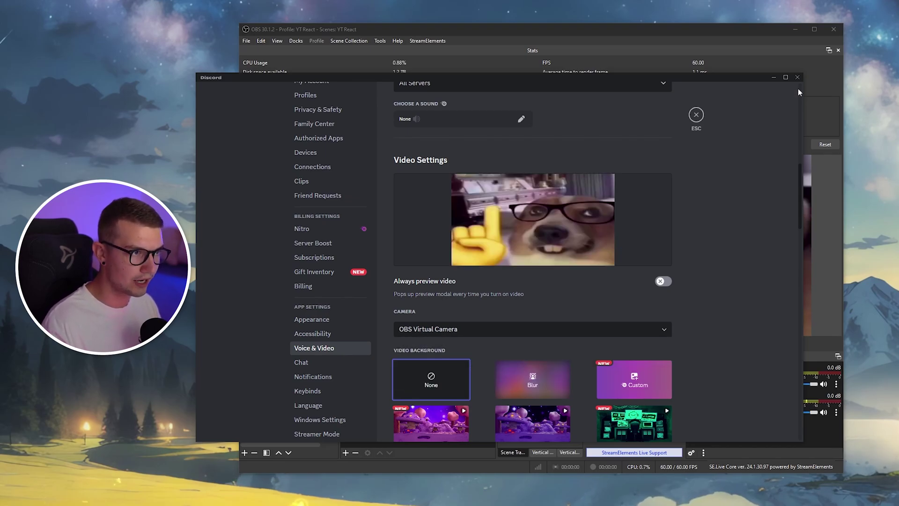
left_click(716, 33)
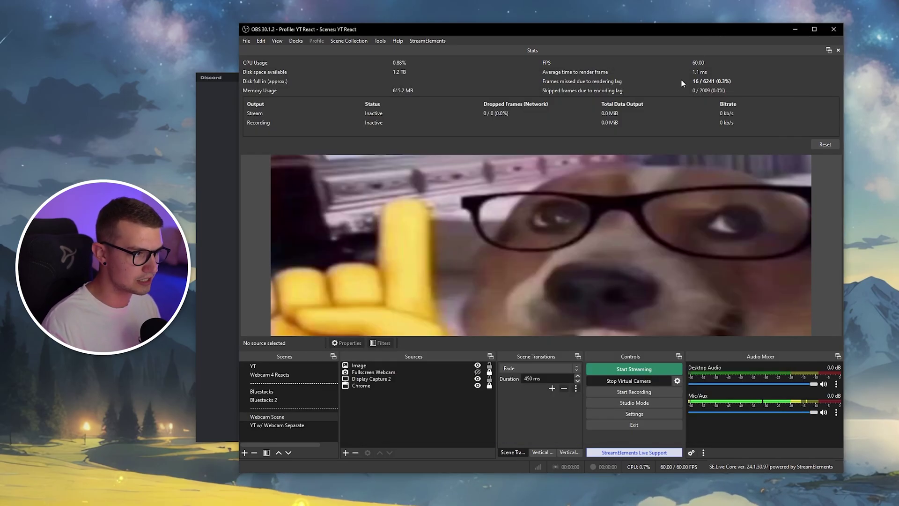
left_click(478, 365)
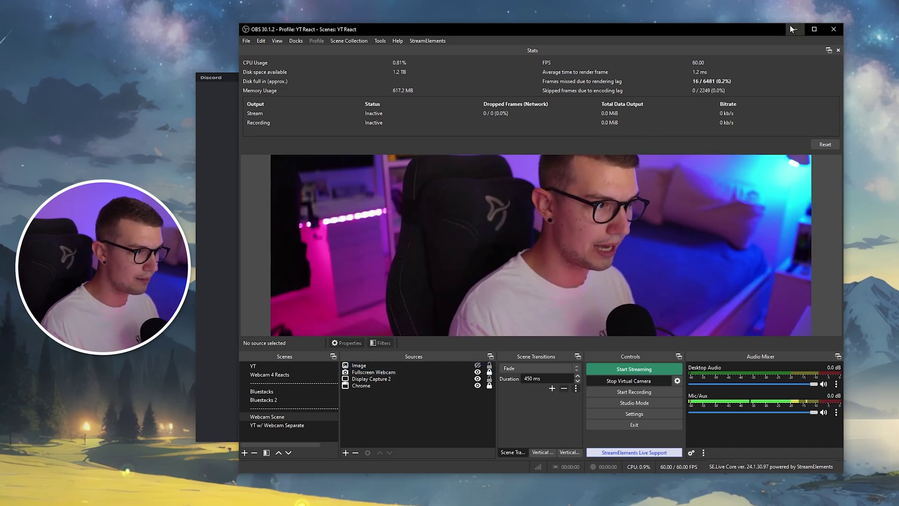
Step: Minimize OBS to check Discord's camera preview, then restore OBS and show the dog image again
left_click(793, 29)
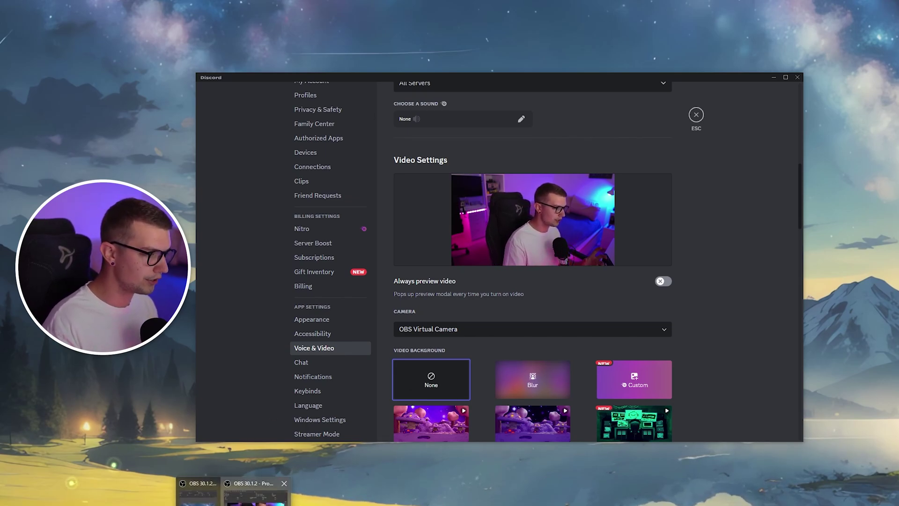
key("alt+Tab")
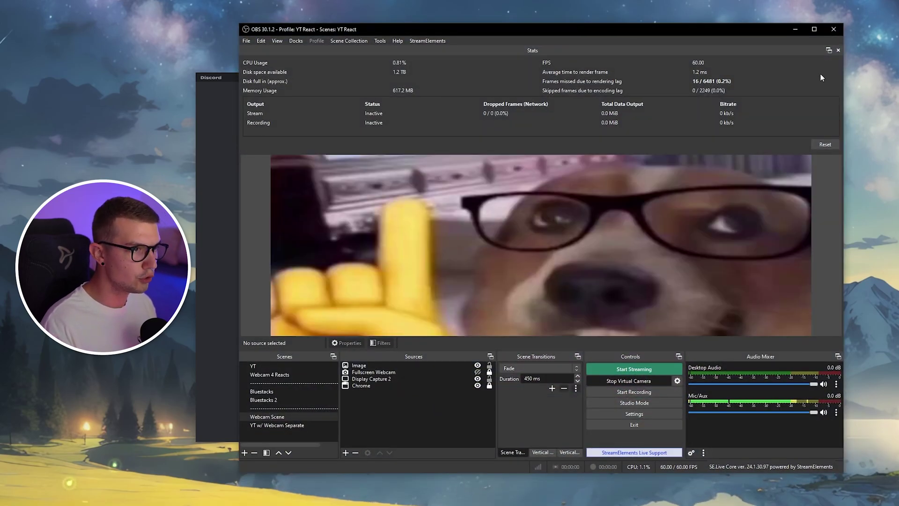
key("alt+Tab")
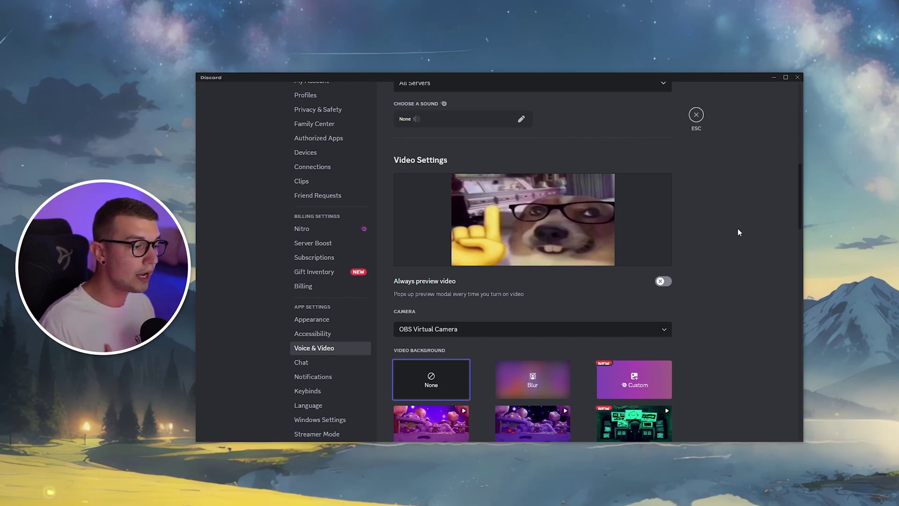
scroll(711, 256, "down", 1)
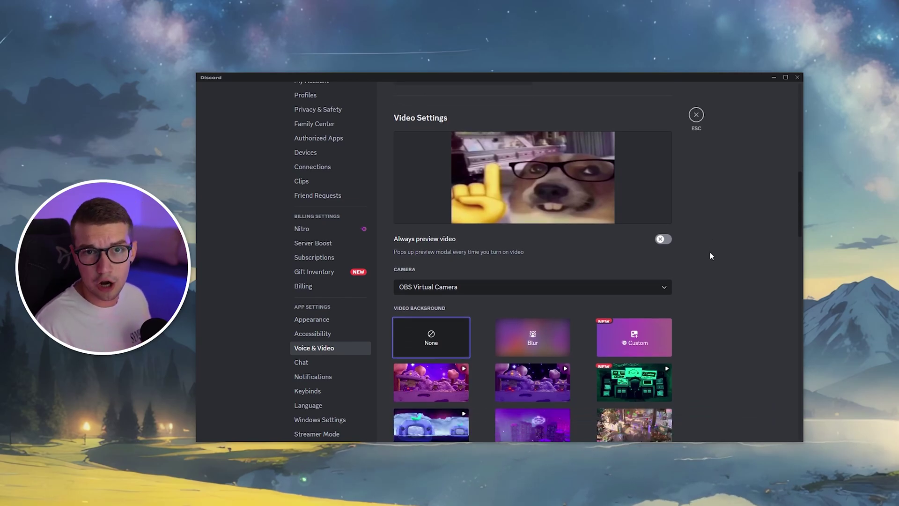
Step: Close Discord settings, join Trio Voice #1, and turn on the camera
left_click(696, 117)
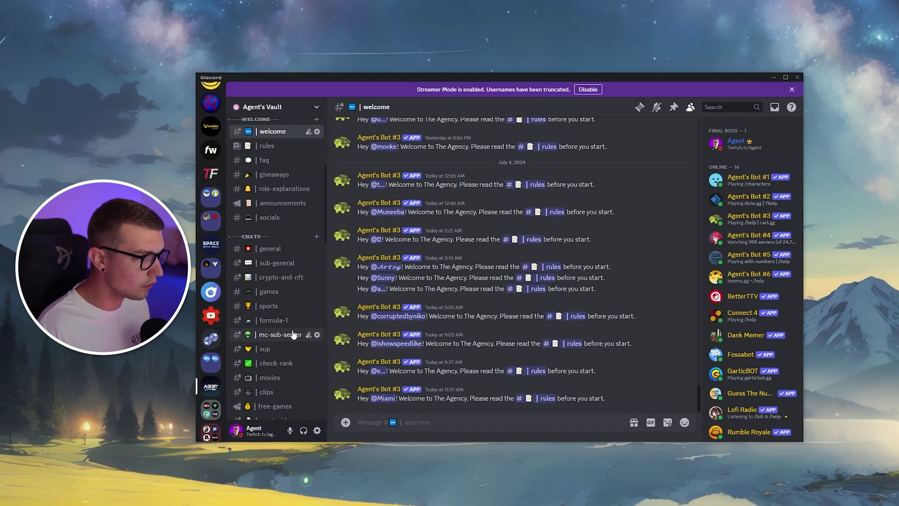
scroll(285, 240, "up", 3)
scroll(286, 240, "down", 3)
scroll(281, 281, "down", 3)
scroll(275, 324, "down", 3)
left_click(271, 348)
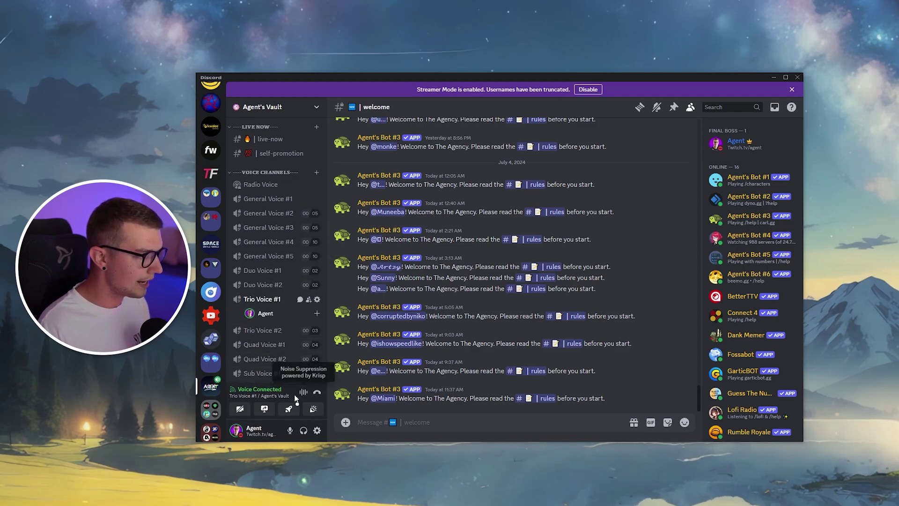
left_click(240, 409)
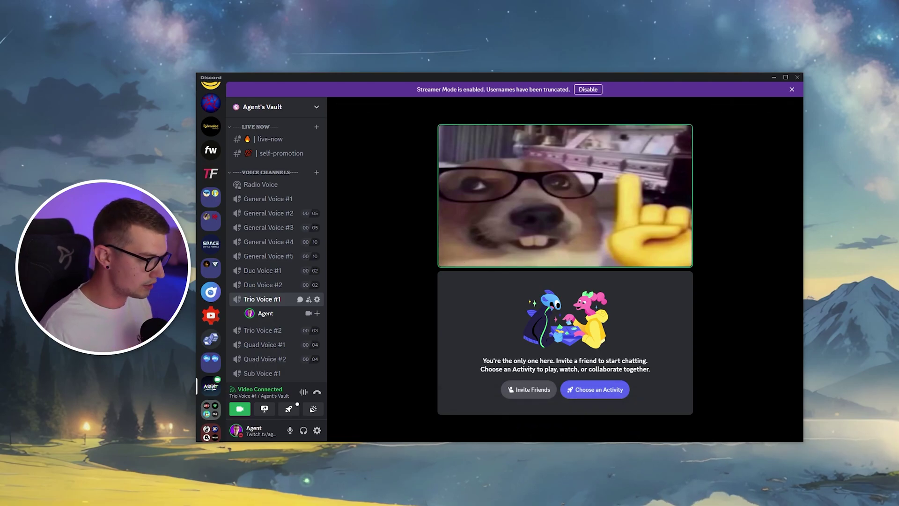
left_click(236, 492)
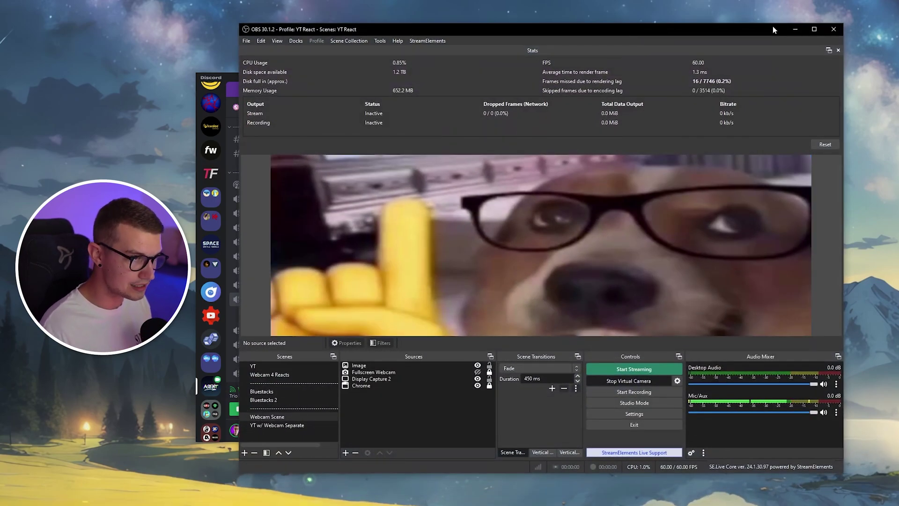
left_click(794, 28)
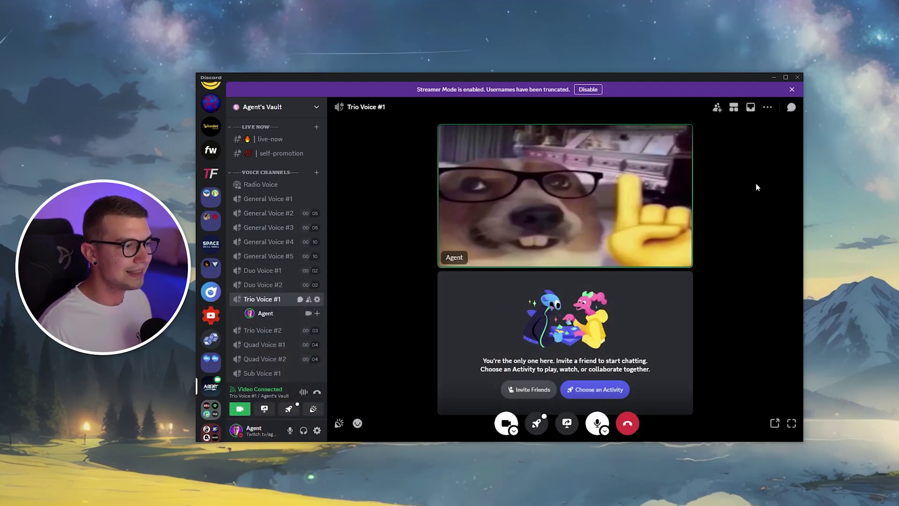